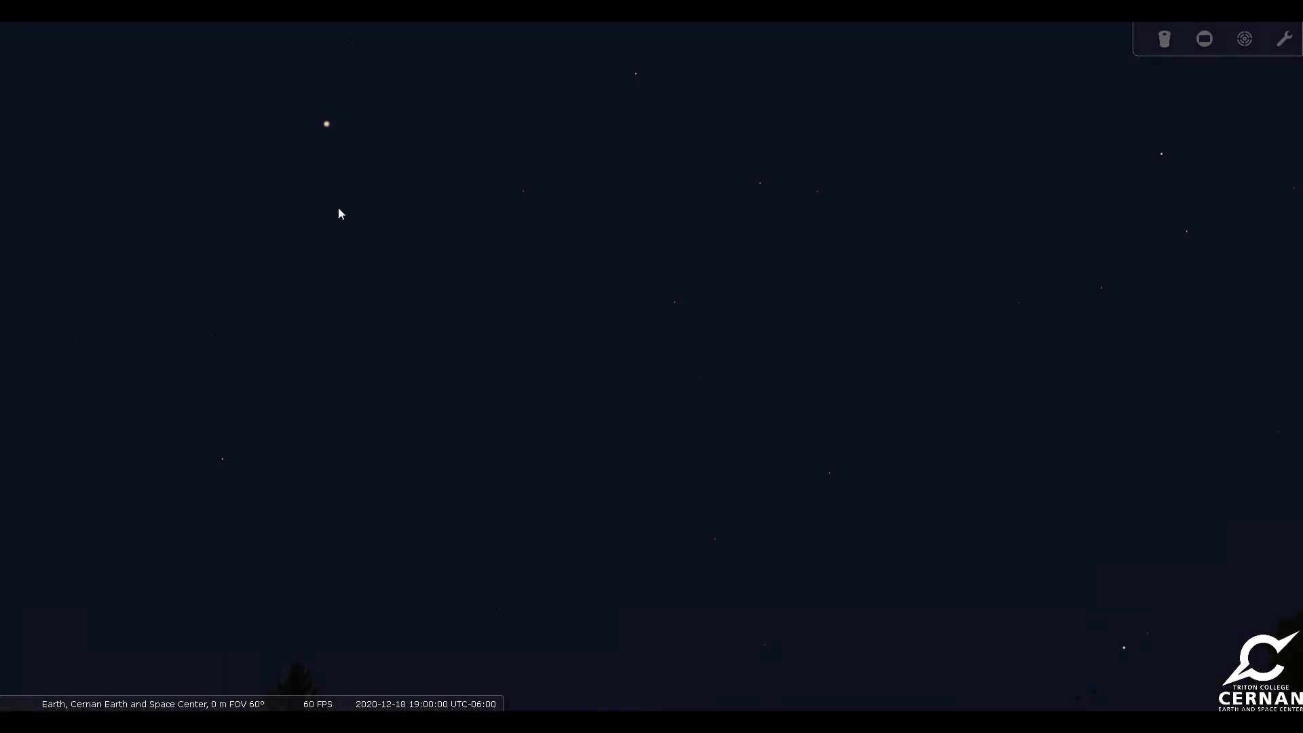
# Pan the sky toward the Moon so it sits low in the view.
pyautogui.moveTo(364, 326)
pyautogui.mouseDown()
pyautogui.moveTo(436, 344)
pyautogui.moveTo(397, 254)
pyautogui.mouseUp()
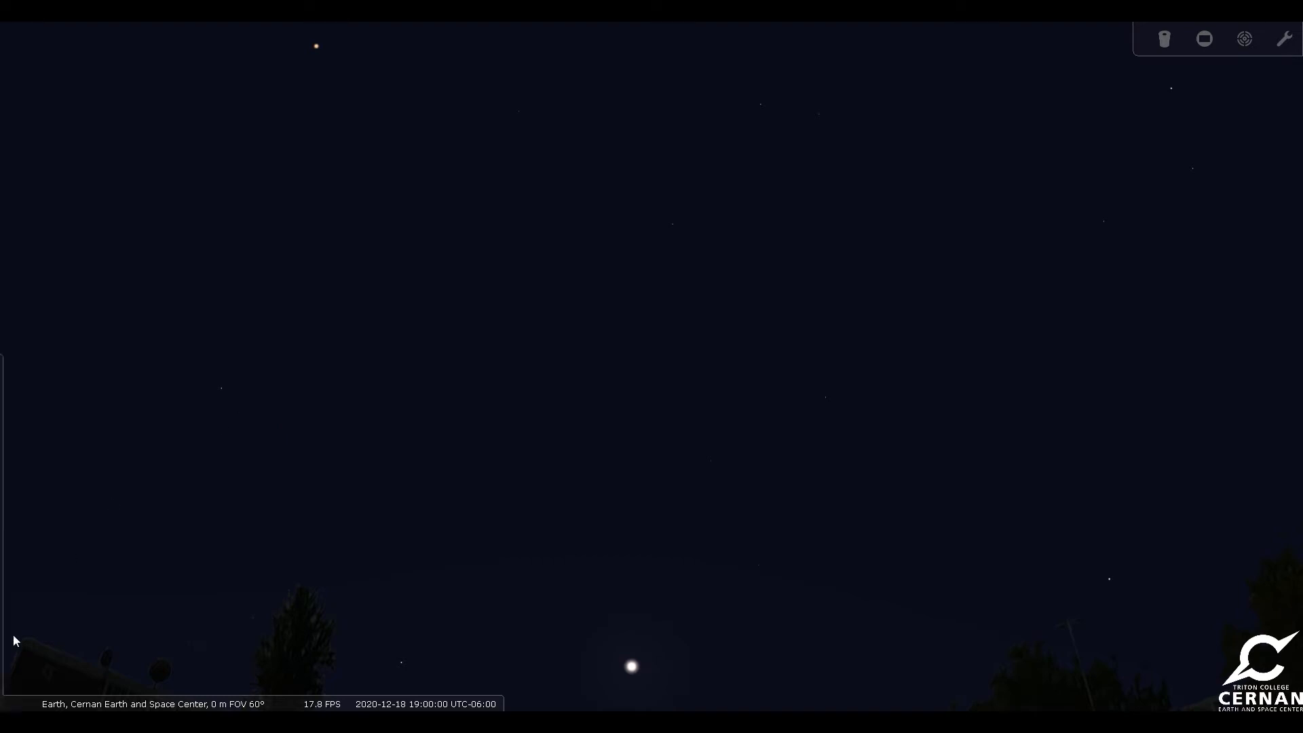
# Turn on the Ecliptic (J2000) line in the Markings settings and reframe the sky along it.
pyautogui.moveTo(5, 475)
pyautogui.click(26, 475)
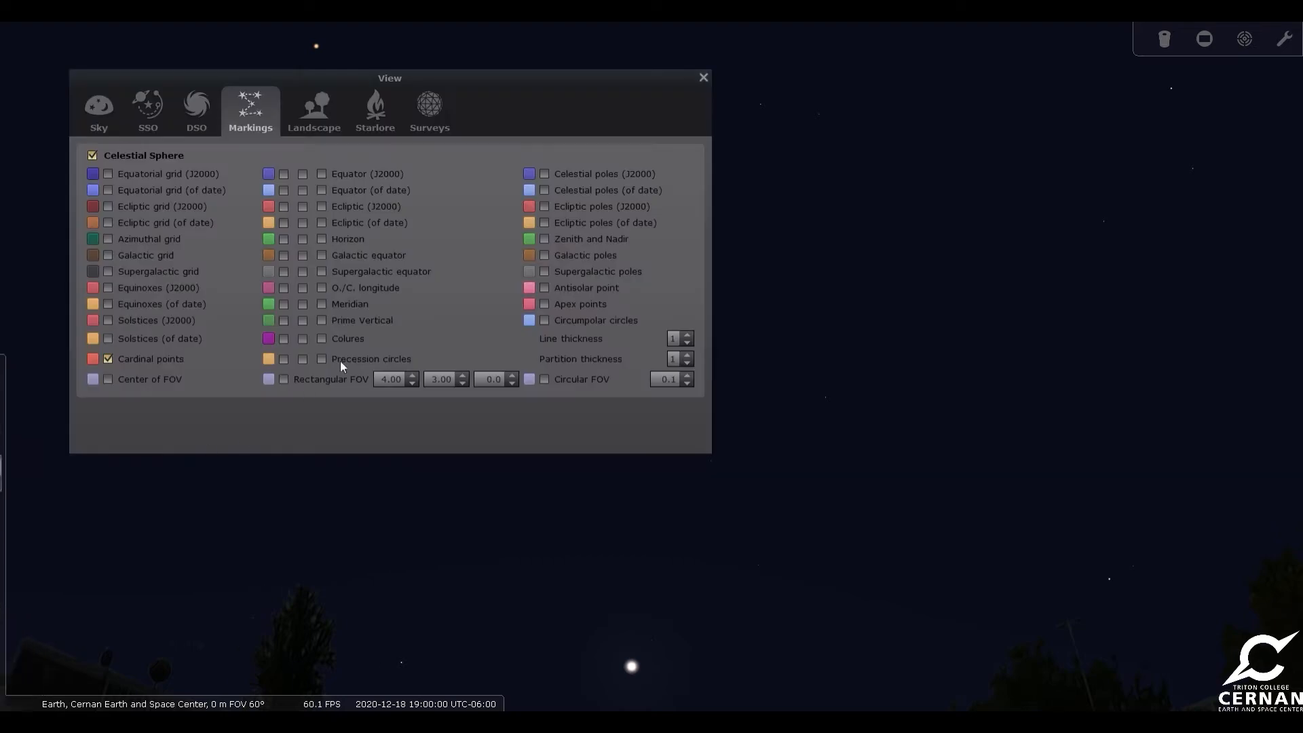
pyautogui.click(323, 207)
pyautogui.click(704, 76)
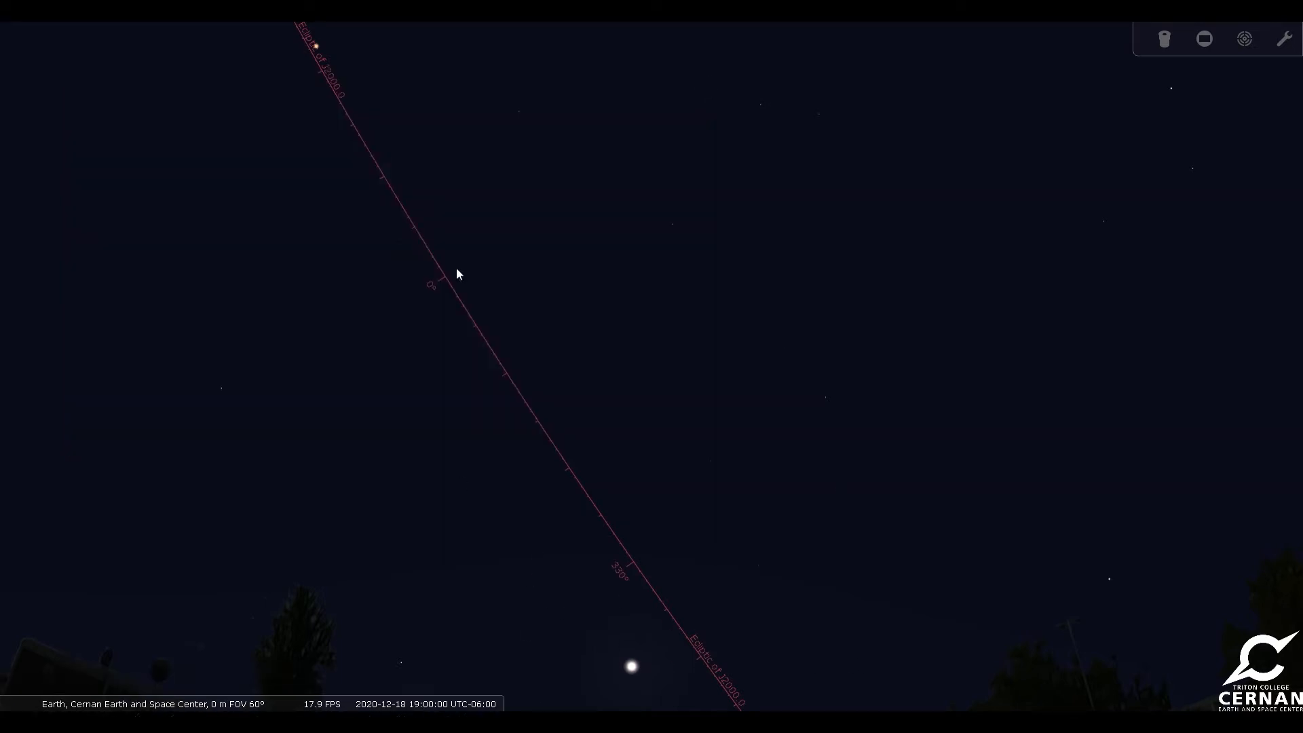
pyautogui.moveTo(314, 49)
pyautogui.mouseDown()
pyautogui.moveTo(316, 107)
pyautogui.moveTo(381, 202)
pyautogui.moveTo(356, 157)
pyautogui.moveTo(370, 169)
pyautogui.mouseUp()
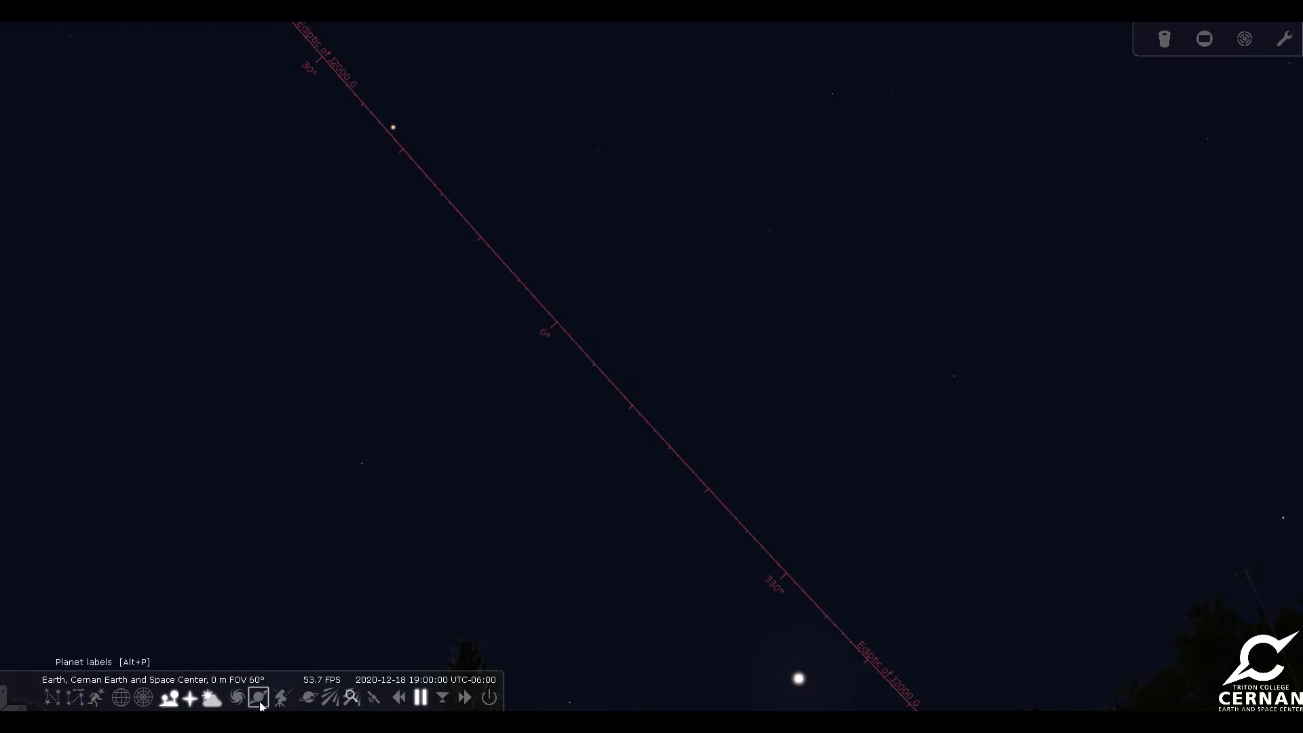
# Show planet names and pan along the ecliptic to recentre Mars and the Moon.
pyautogui.click(258, 698)
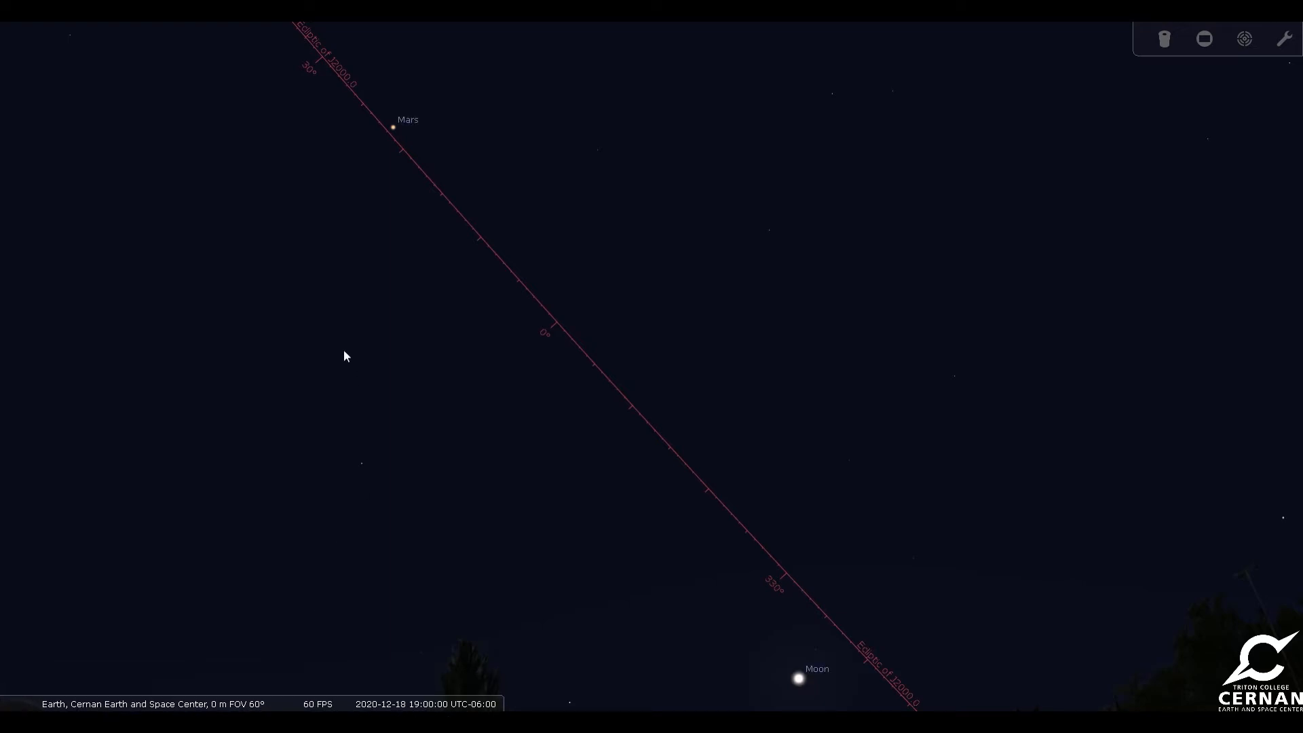
pyautogui.press('Left')
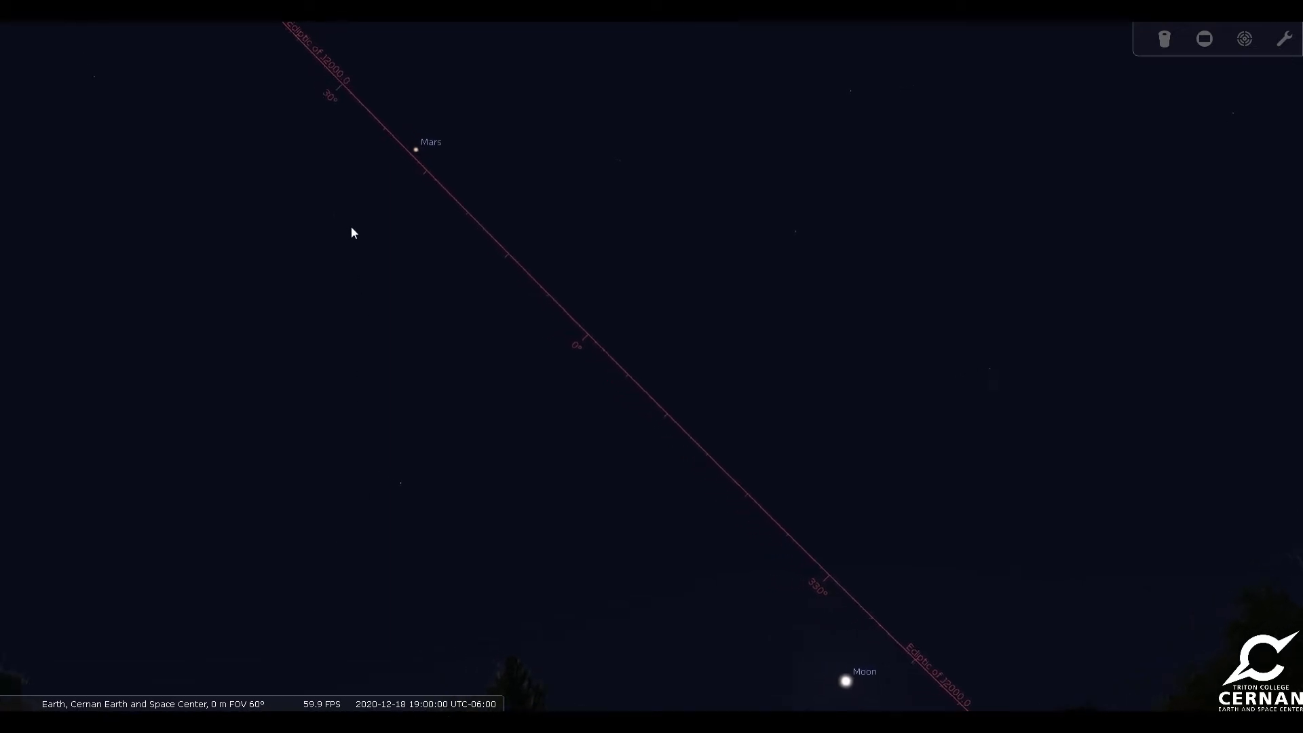
pyautogui.moveTo(388, 253); pyautogui.dragTo(433, 280)
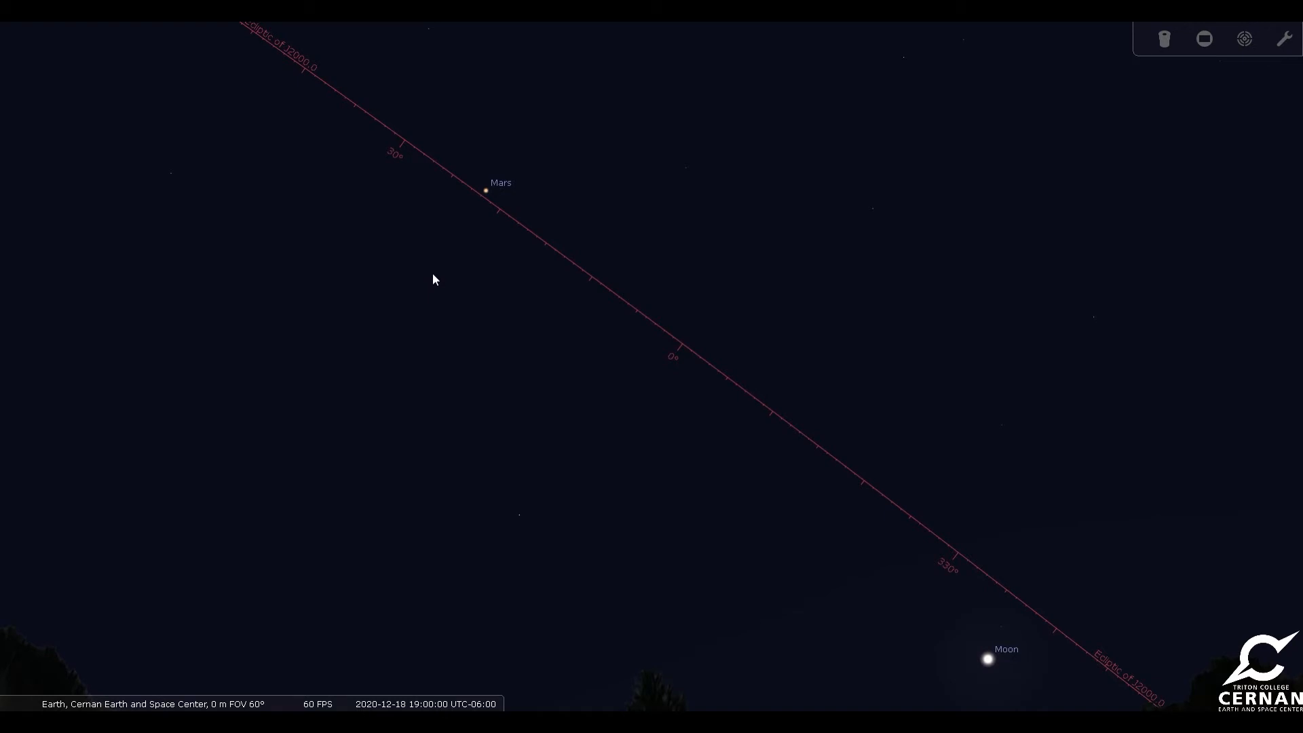
pyautogui.moveTo(433, 280); pyautogui.dragTo(458, 322)
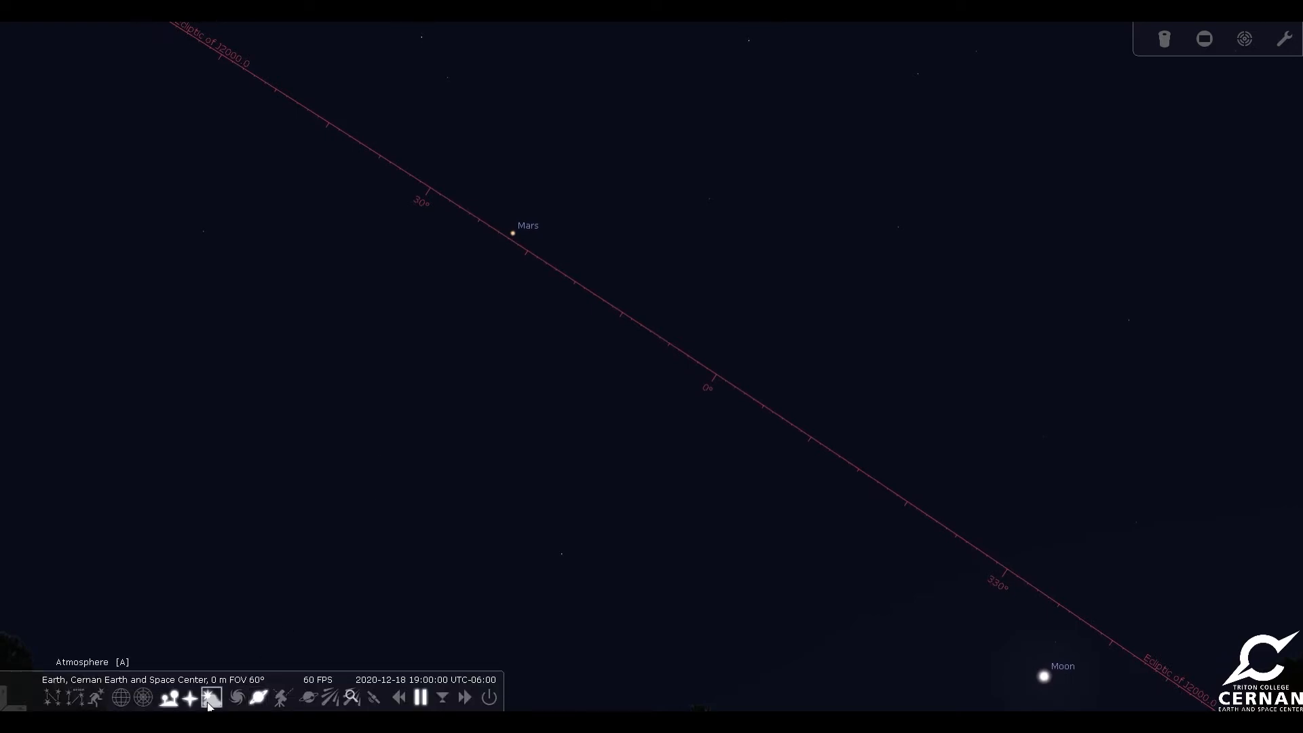
# Turn off the atmosphere and level the ecliptic near the now-visible Uranus label.
pyautogui.click(210, 698)
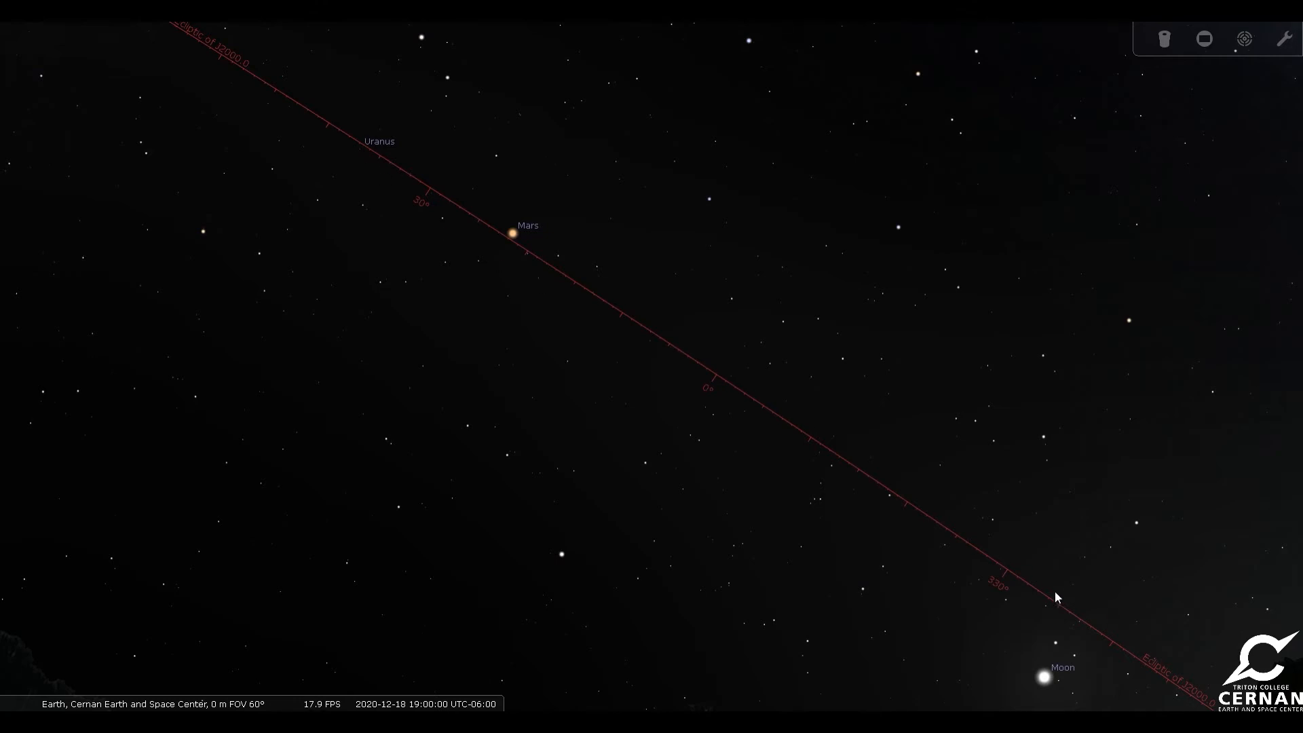
pyautogui.moveTo(347, 168); pyautogui.dragTo(477, 245)
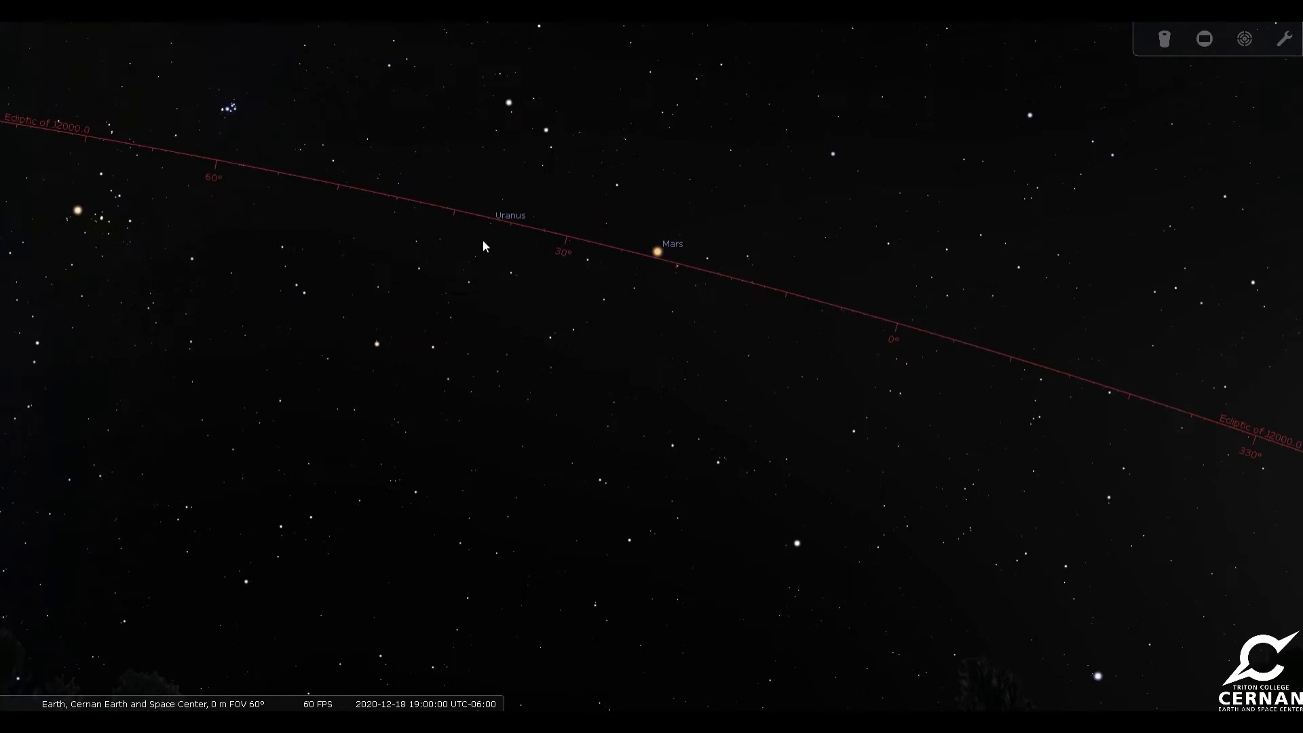
pyautogui.moveTo(482, 246); pyautogui.dragTo(479, 242)
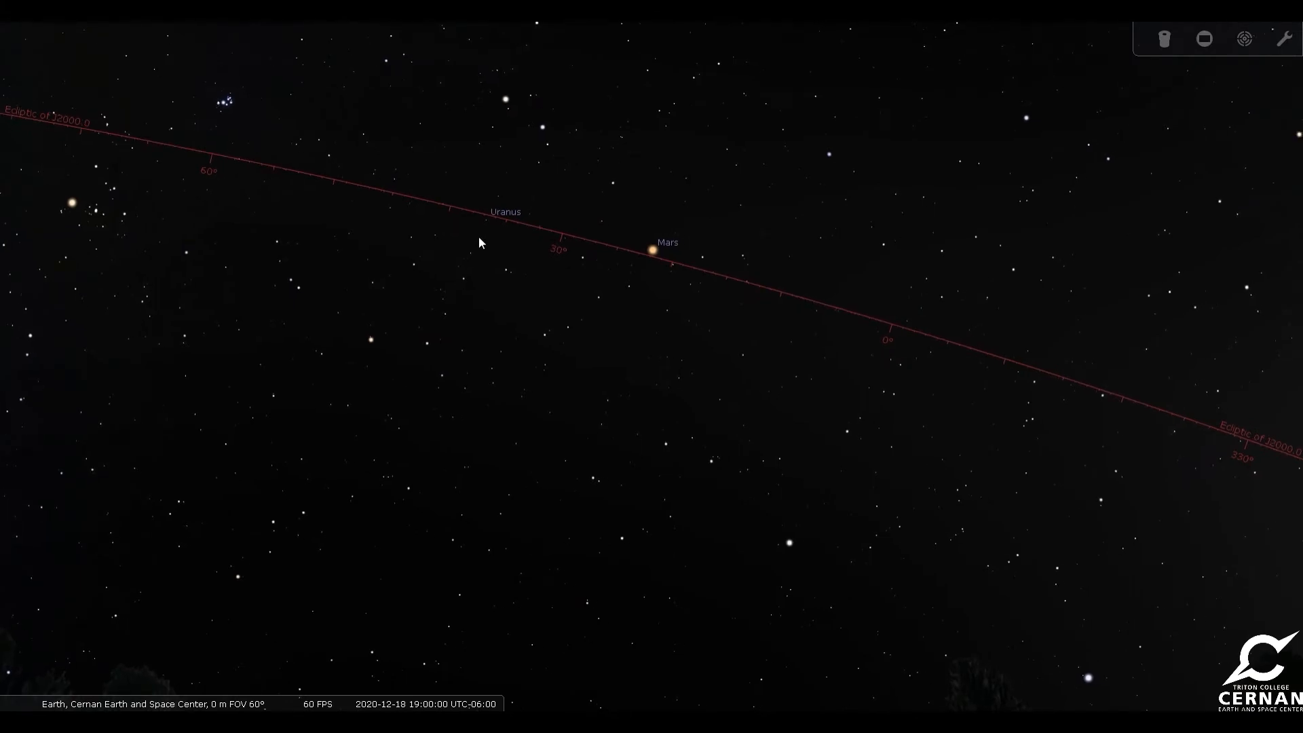
pyautogui.moveTo(479, 243); pyautogui.dragTo(480, 242)
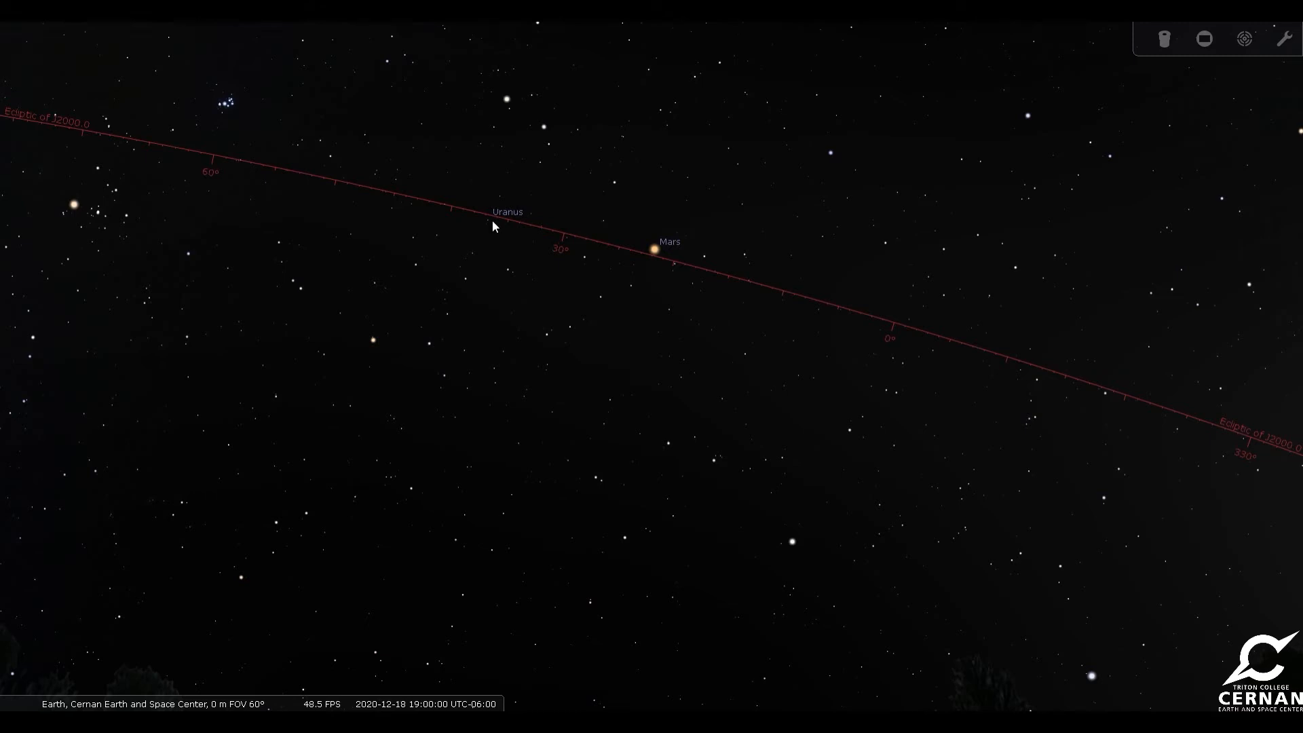
pyautogui.scroll(3, 483, 219)
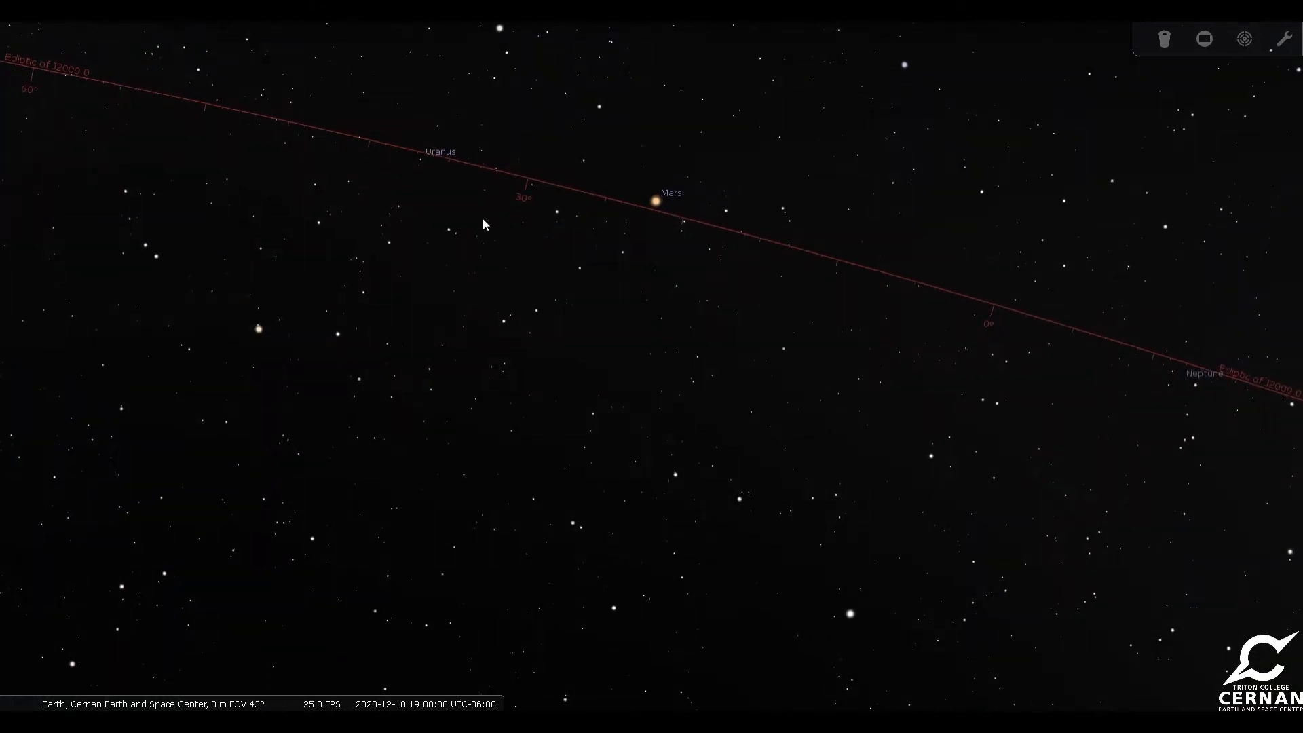
# Centre Uranus and Mars on the flattened ecliptic line.
pyautogui.moveTo(455, 206); pyautogui.dragTo(516, 289)
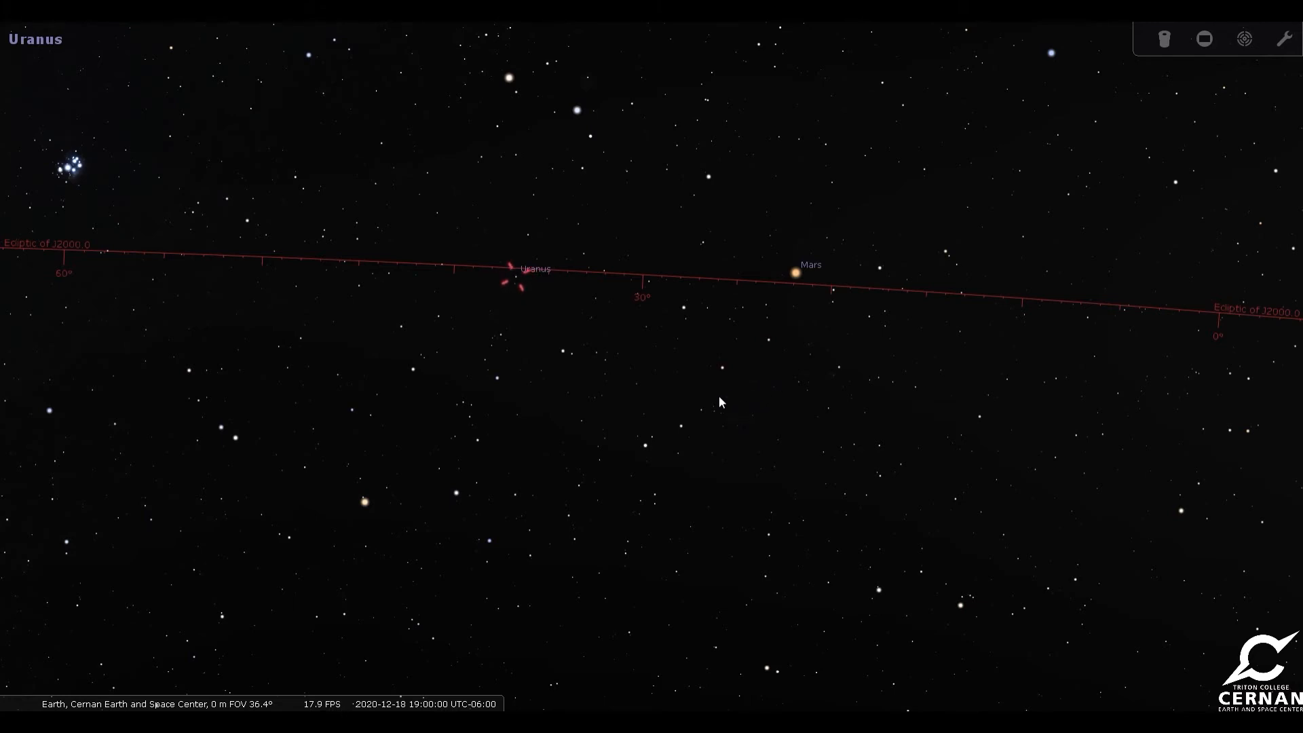
# Switch to the ocular view of the selected Uranus through a telescope eyepiece.
pyautogui.click(1165, 41)
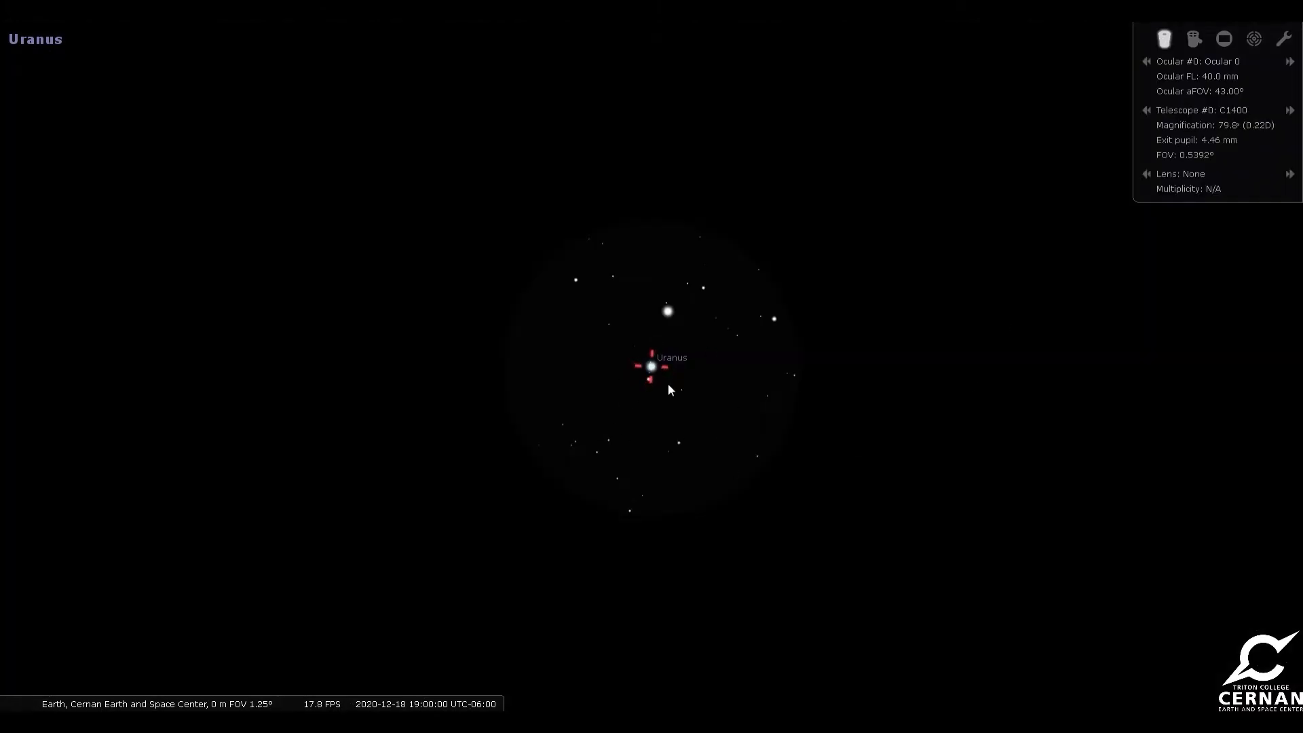